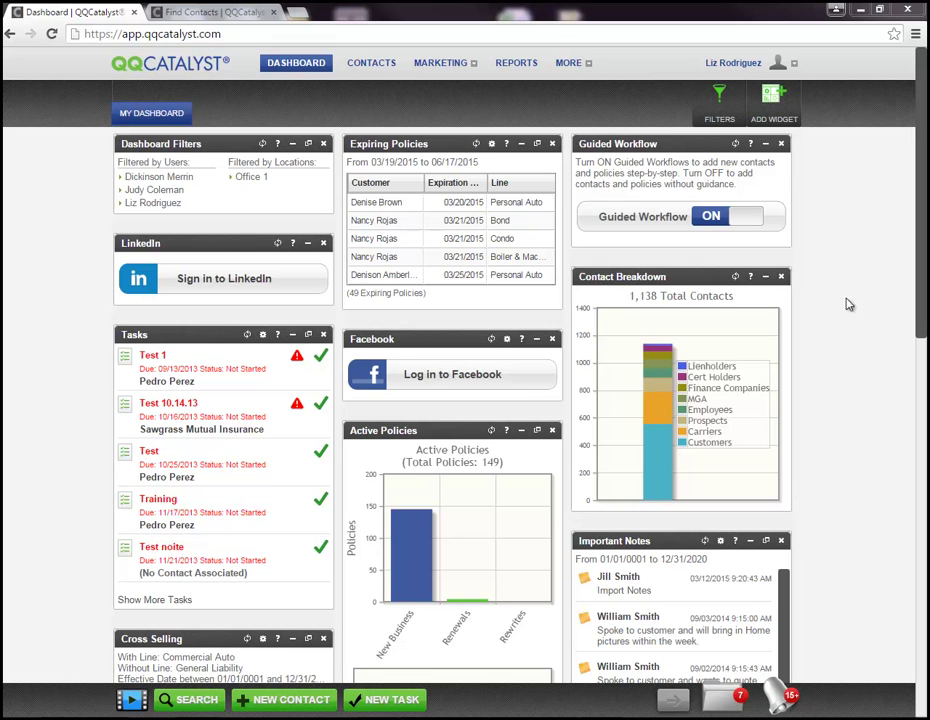
Show the MORE tools list with Downloads, Export to QuickBooks, Import Contacts and Commission Central
left_click(568, 63)
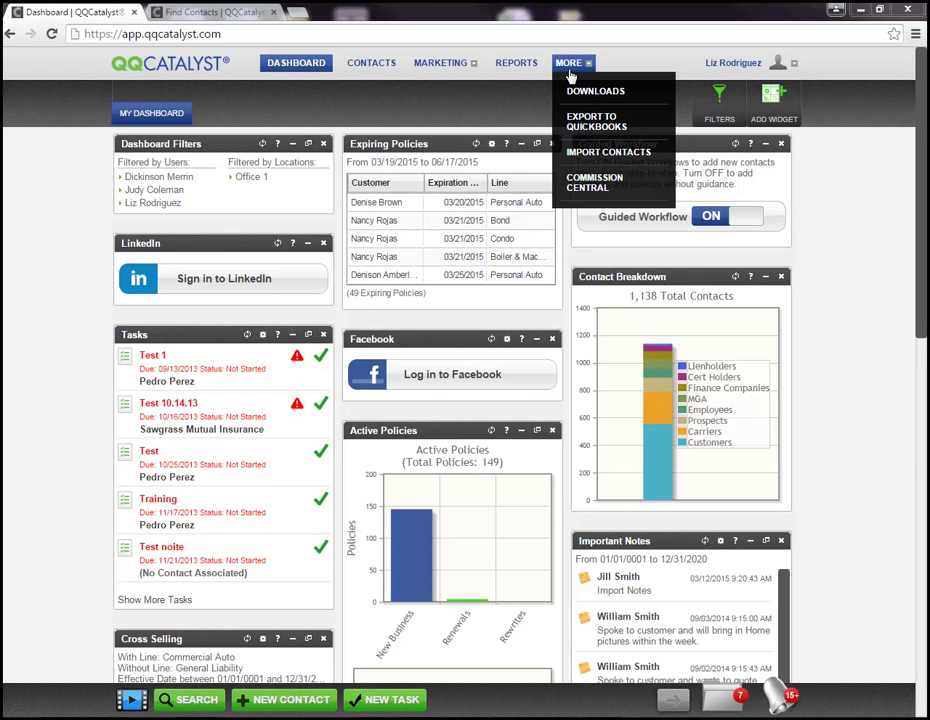
Go to Commission Central and begin a new agency commission rule
left_click(586, 184)
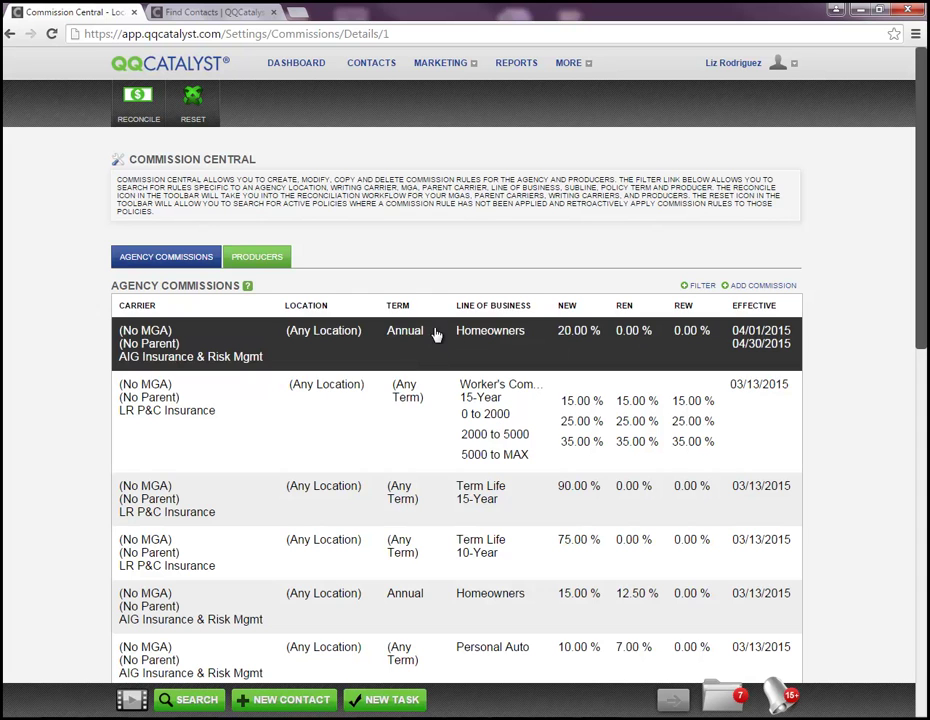
left_click(750, 288)
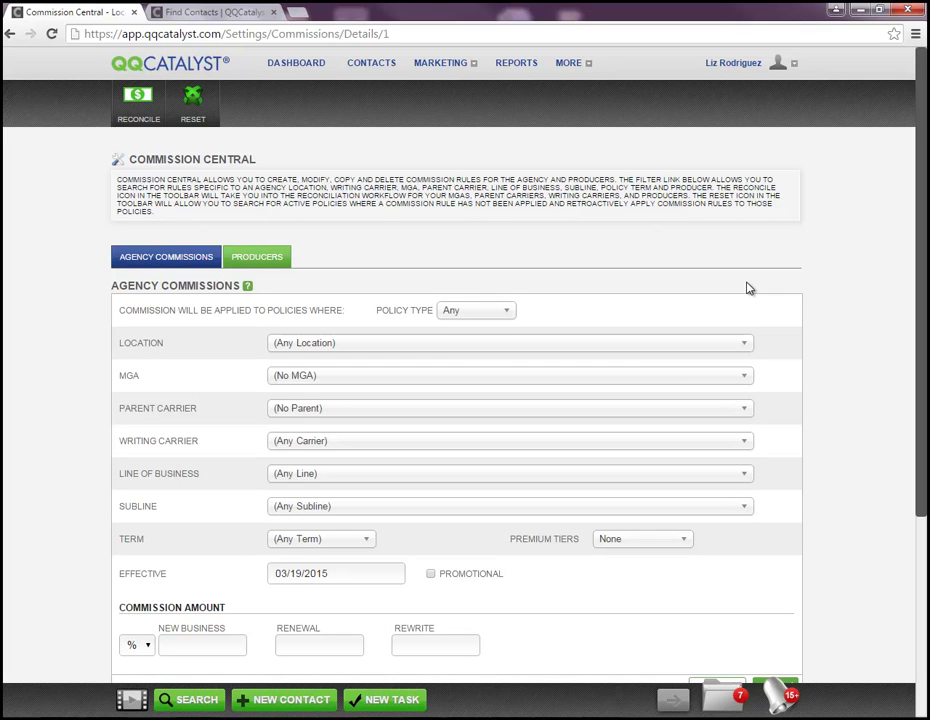
left_click(487, 316)
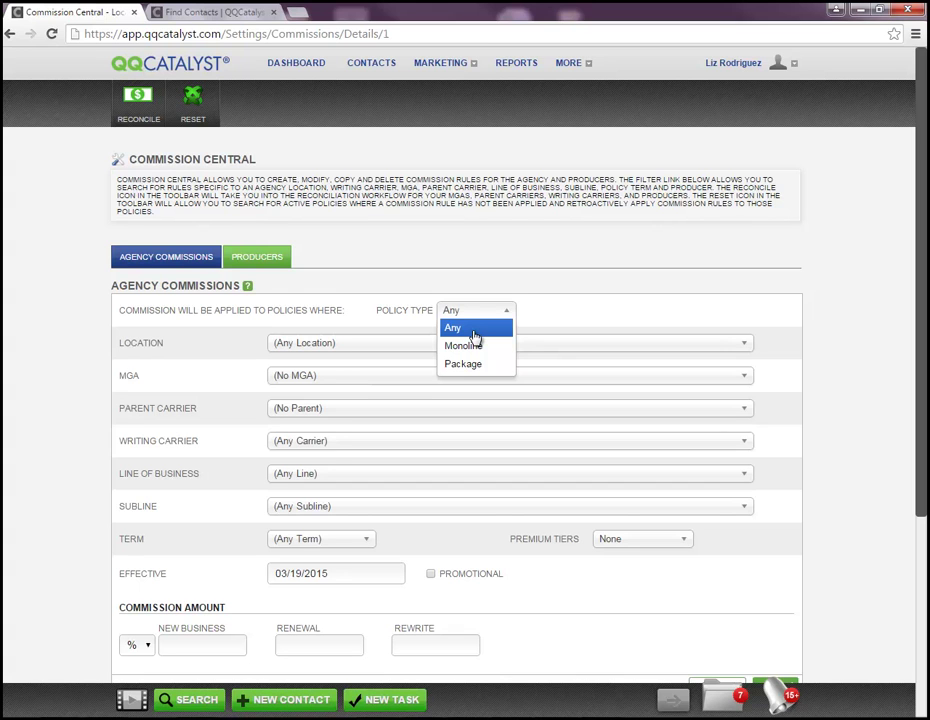
left_click(475, 334)
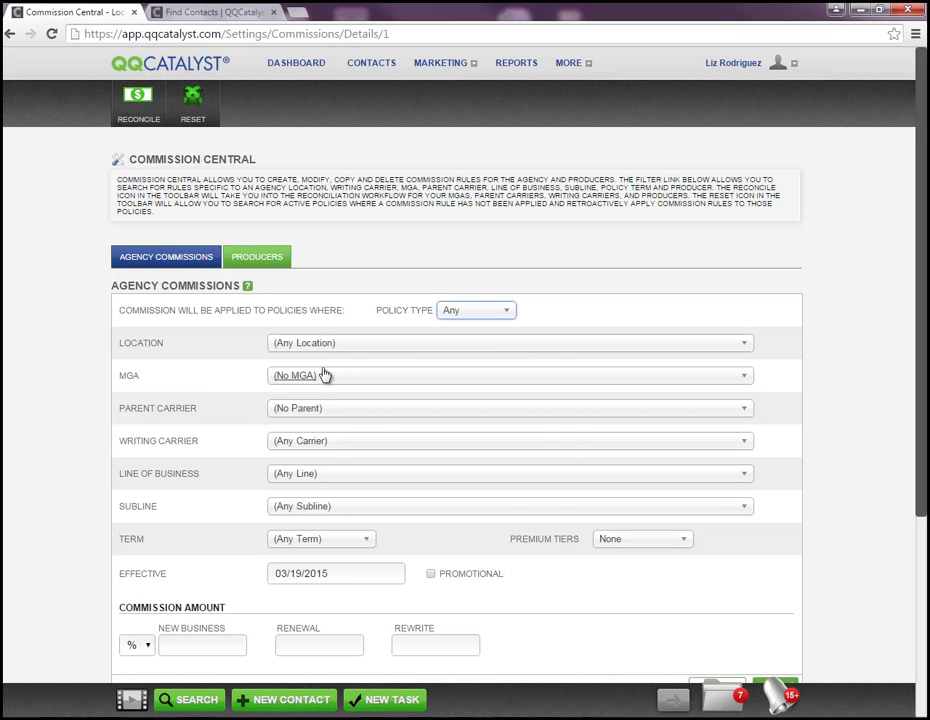
left_click(367, 344)
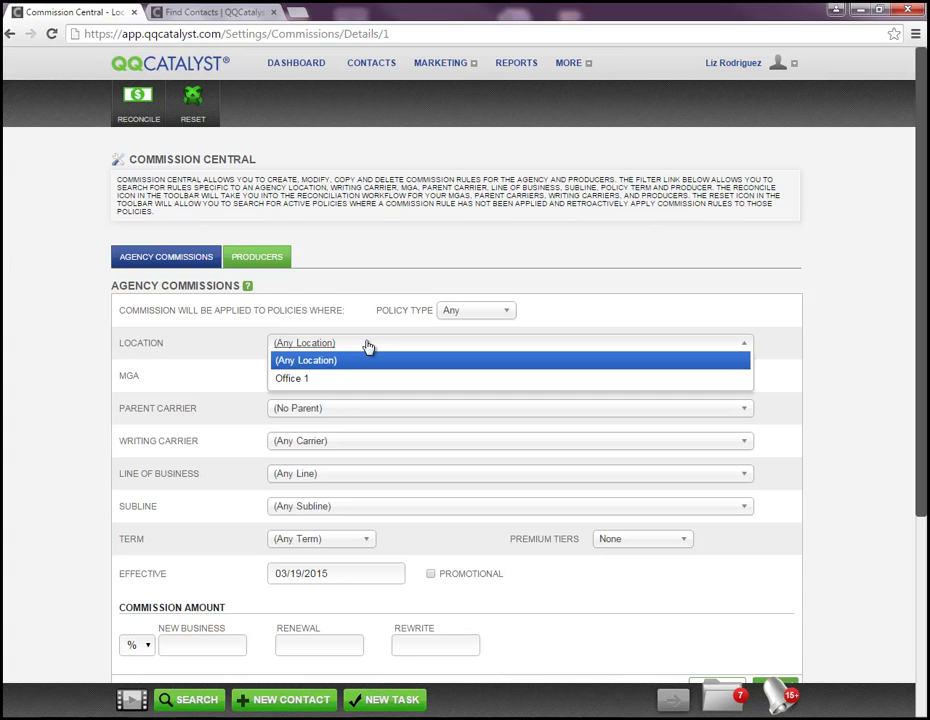
Keep the rule's location at Any Location and MGA at No MGA, then list writing carriers
left_click(366, 346)
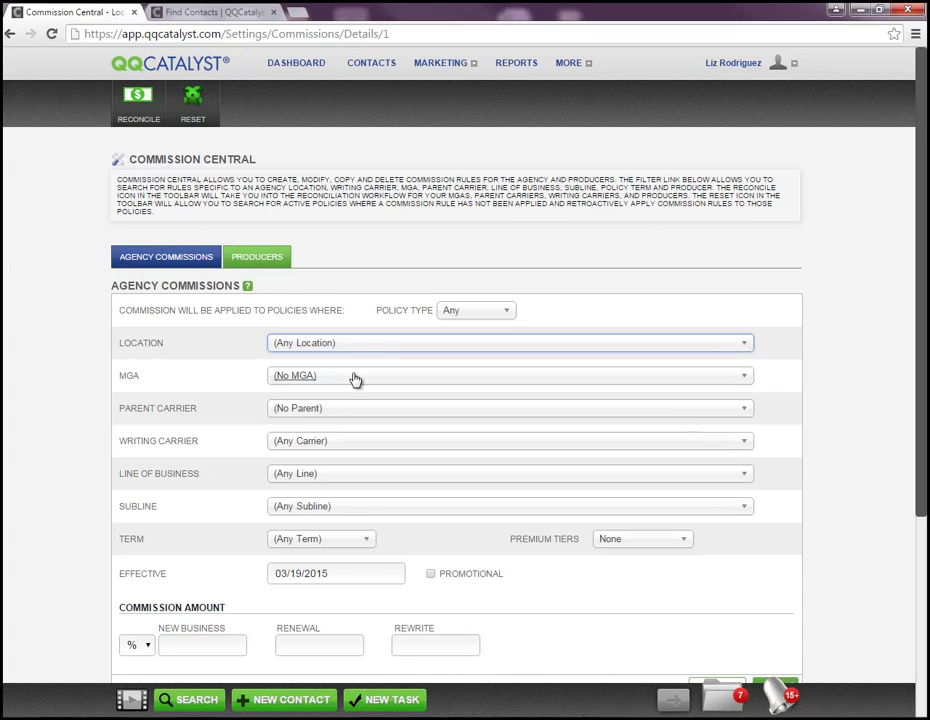
left_click(354, 378)
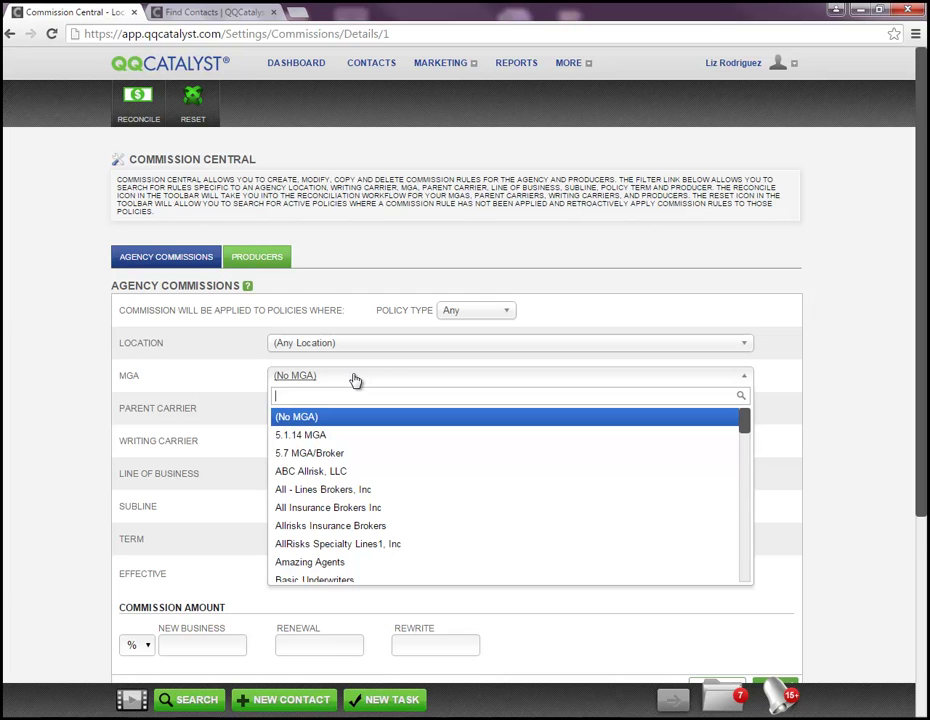
left_click(230, 440)
left_click(358, 446)
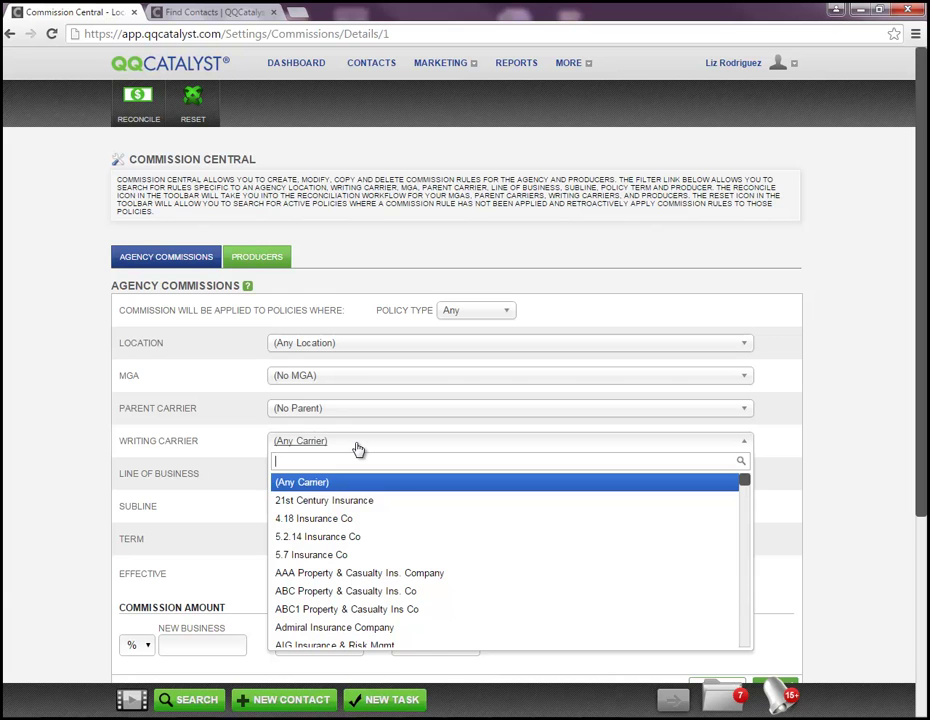
Search 'bri' and set the writing carrier to Bright Star Insurance Company
type("bri")
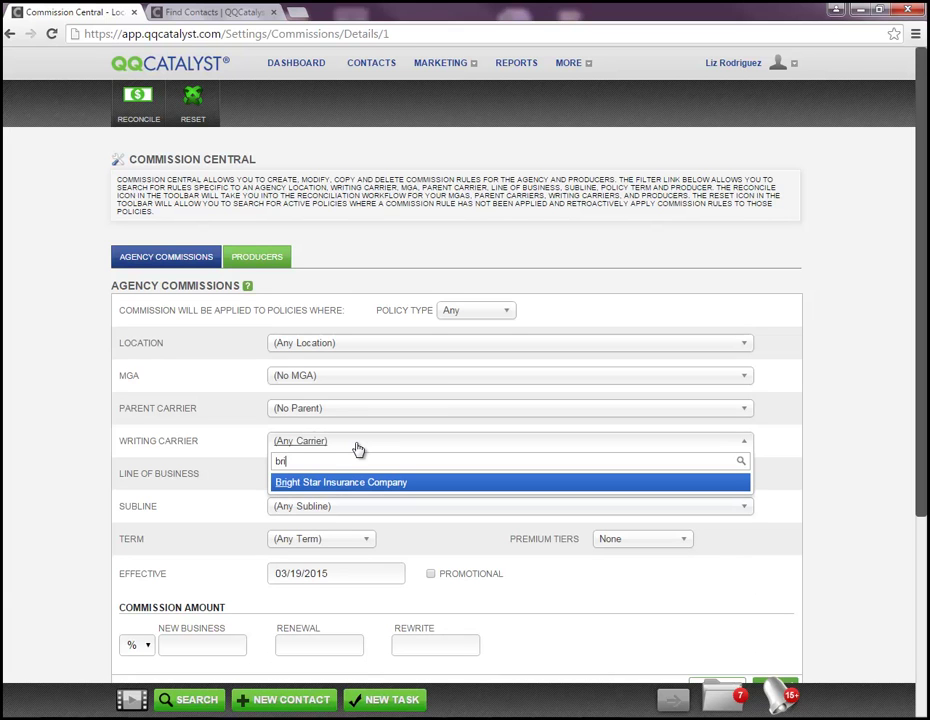
left_click(352, 482)
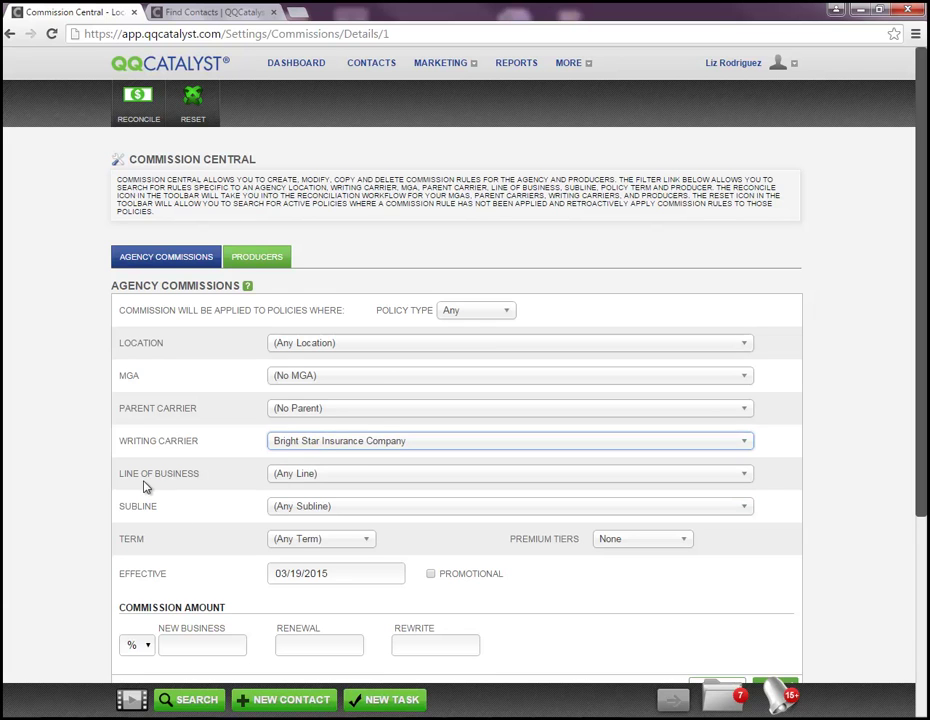
left_click(382, 478)
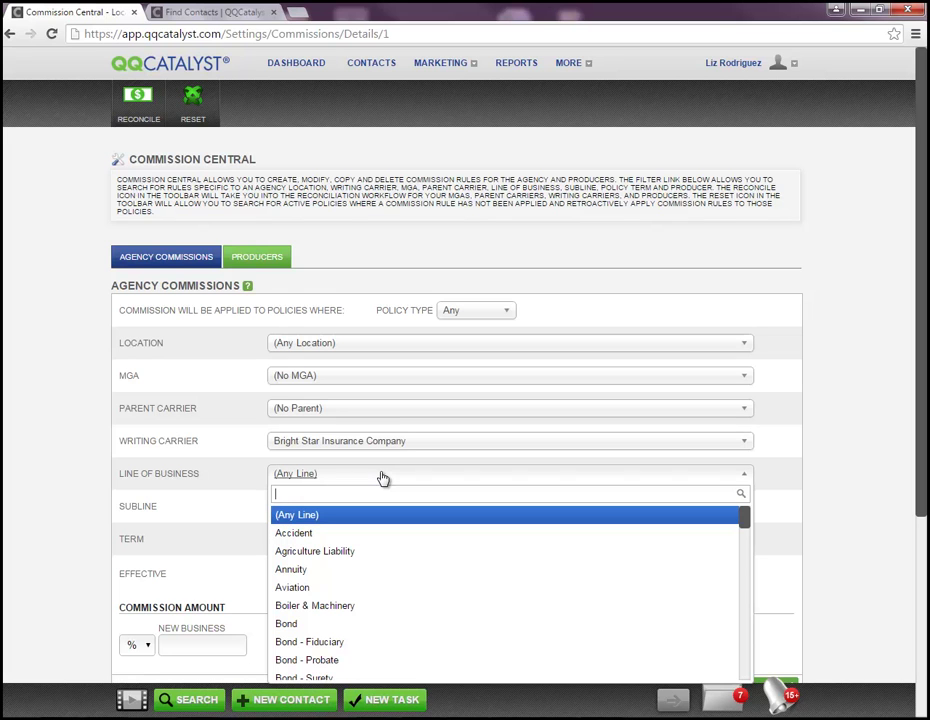
Search 'hom' and choose Homeowners as the rule's line of business
type("h")
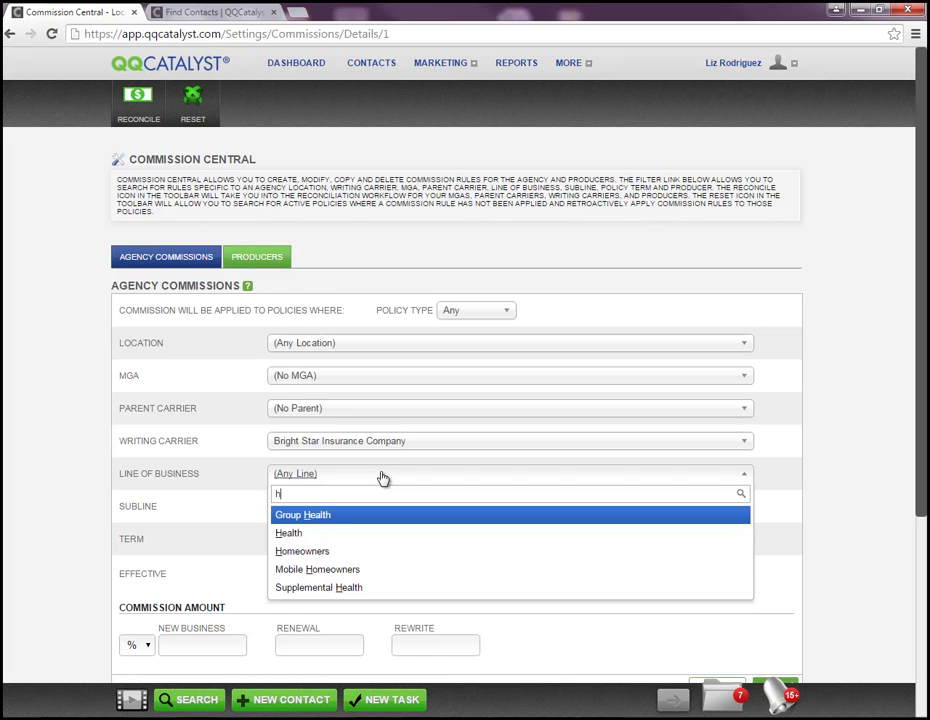
type("om")
key("Return")
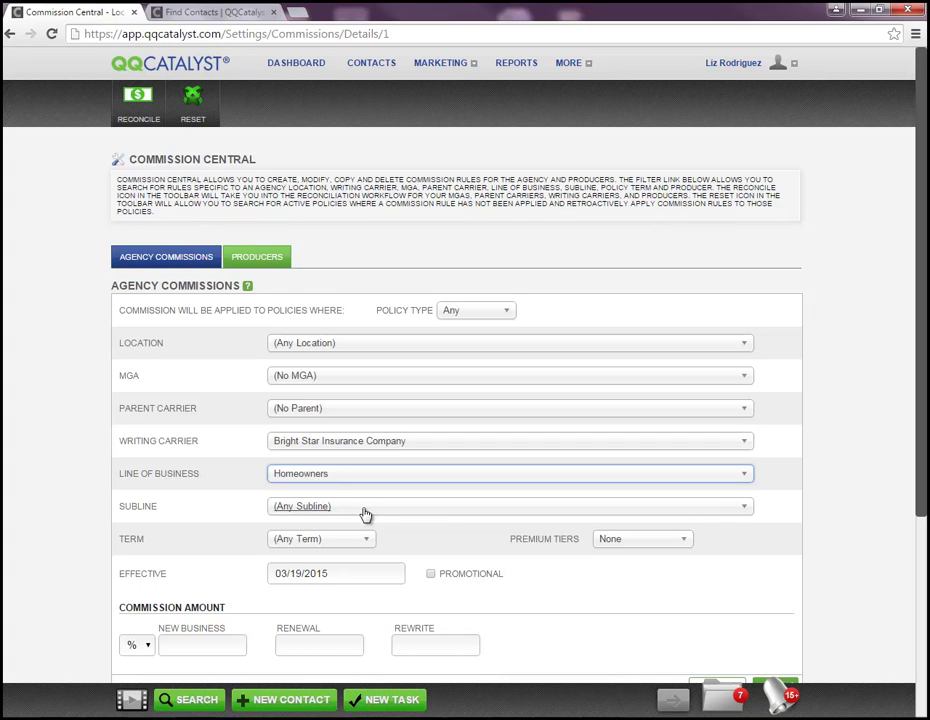
left_click(365, 514)
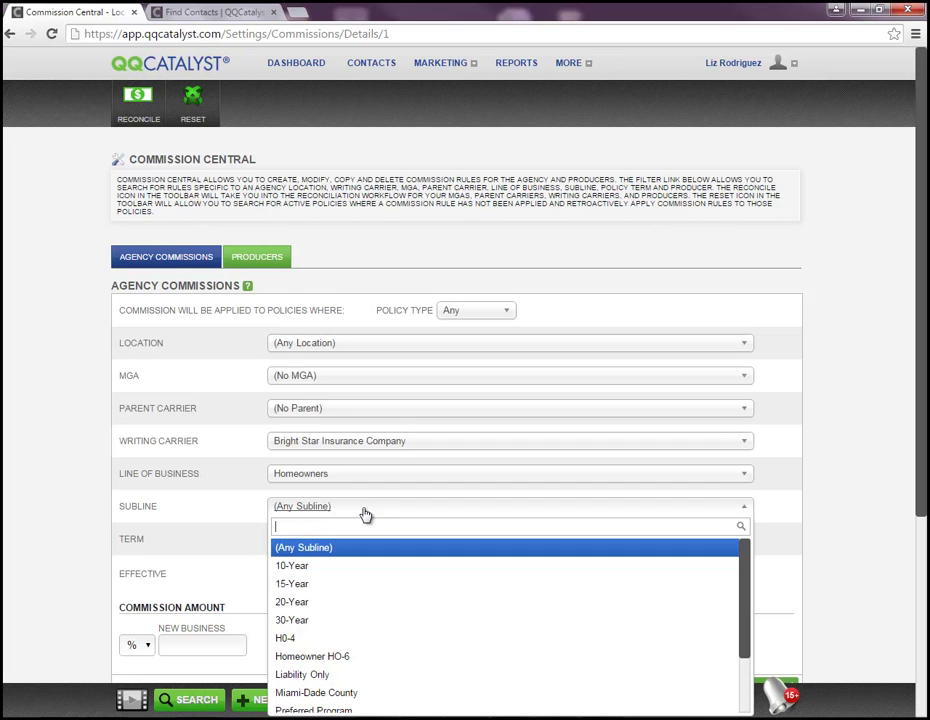
Keep the subline at Any Subline and select Annual as the term
left_click(365, 514)
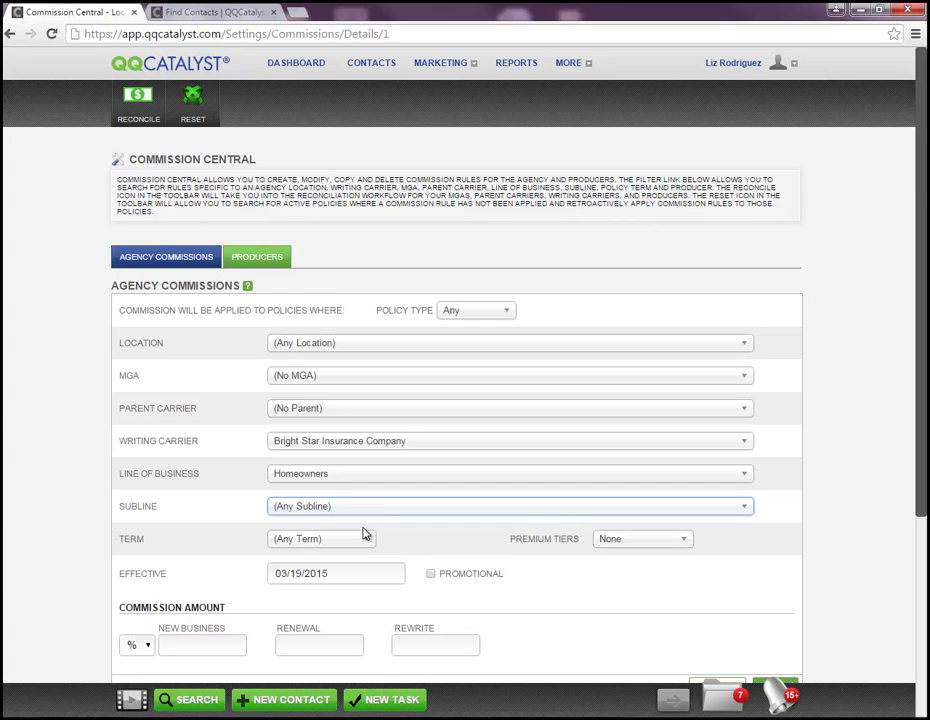
left_click(352, 543)
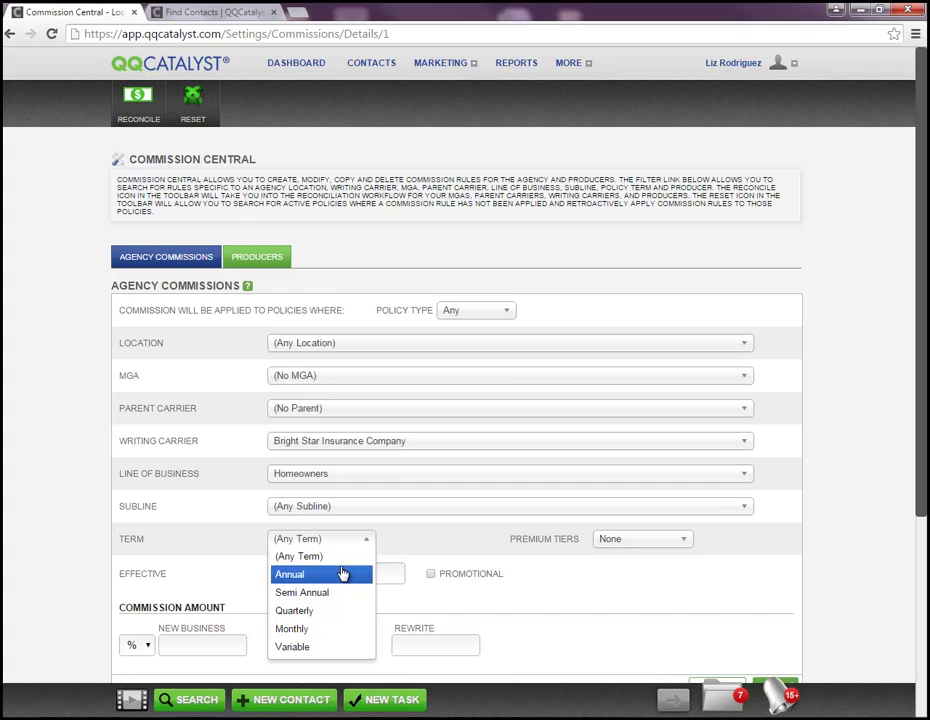
left_click(350, 574)
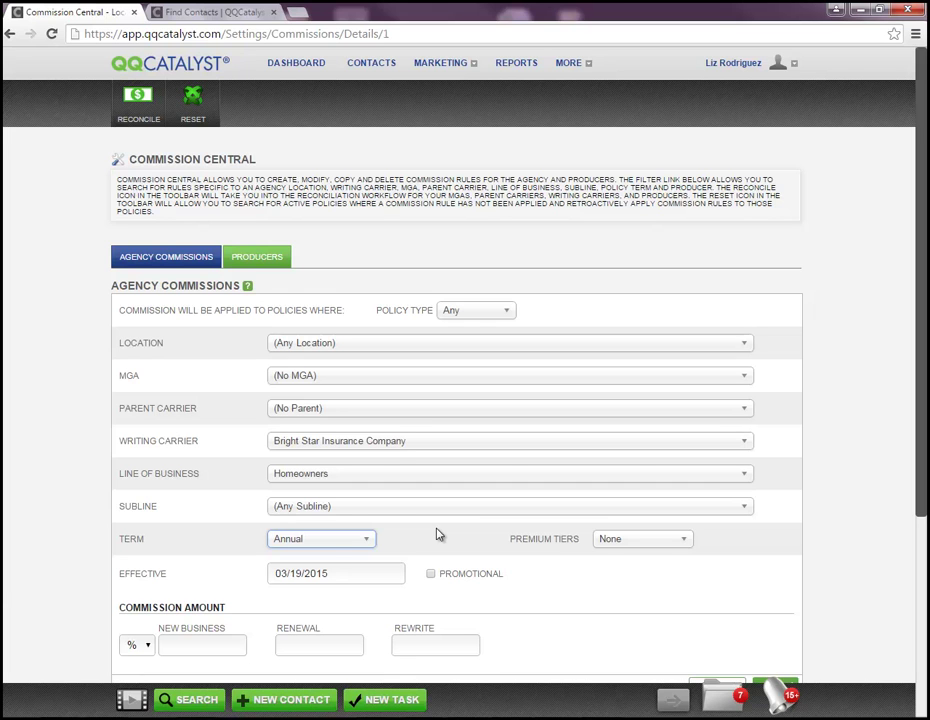
left_click(327, 541)
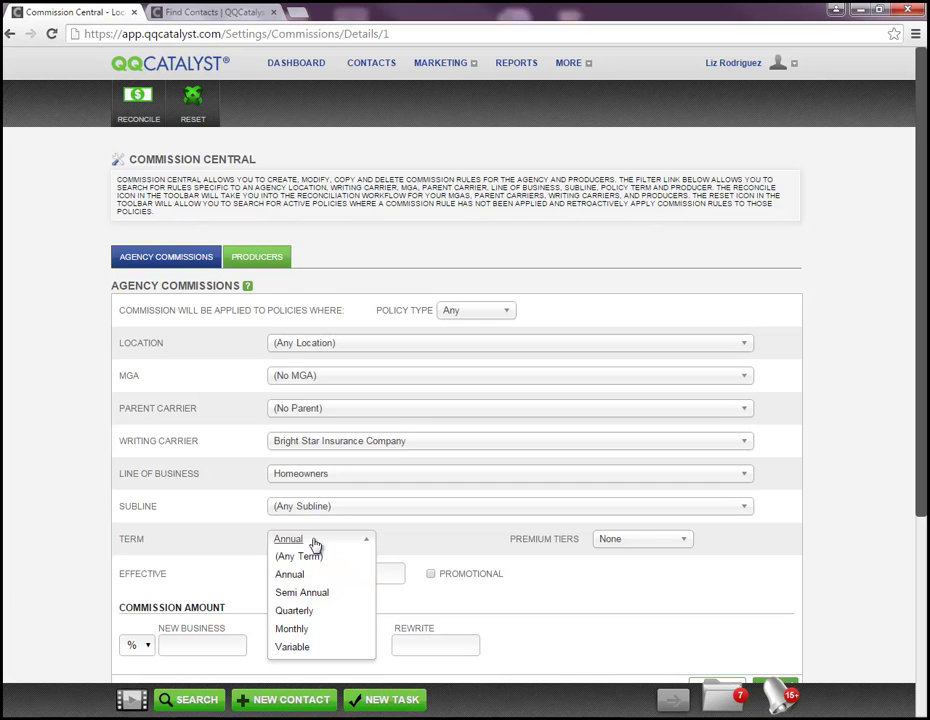
left_click(314, 543)
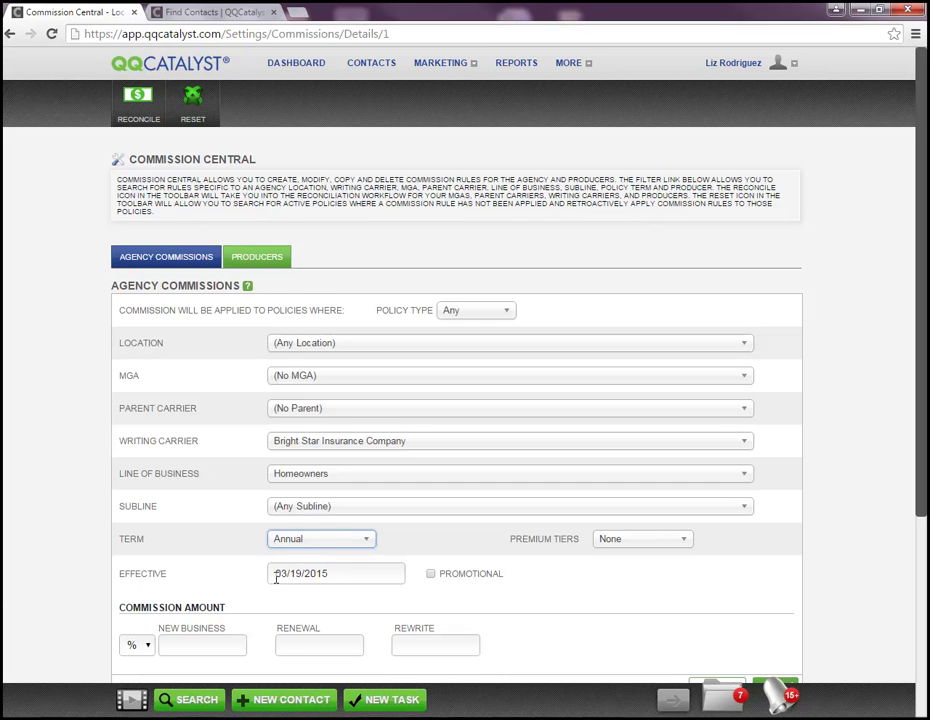
left_click(312, 592)
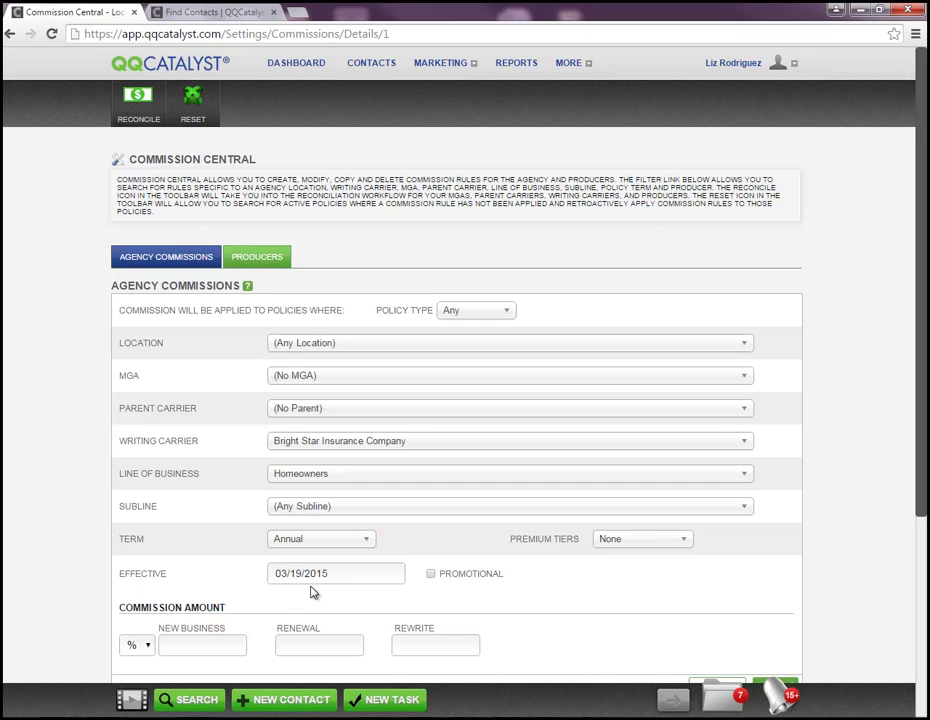
scroll(311, 592, "down", 1)
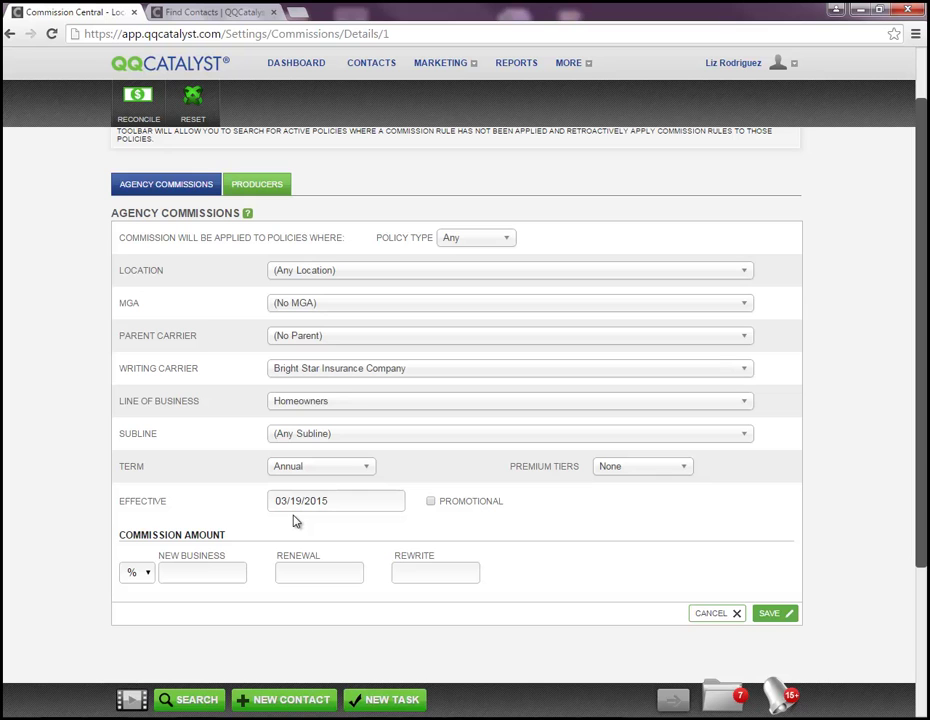
Enter percentage commissions of 15 for new business and 12 for renewal, leaving rewrite at 0
left_click(188, 577)
left_click(148, 577)
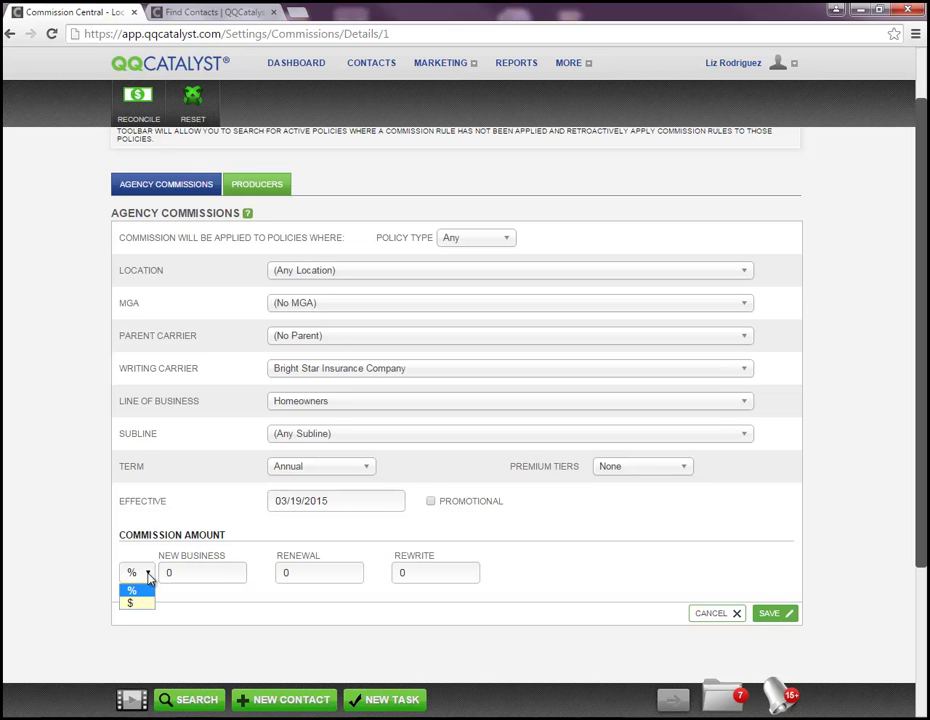
left_click(148, 577)
key("Tab")
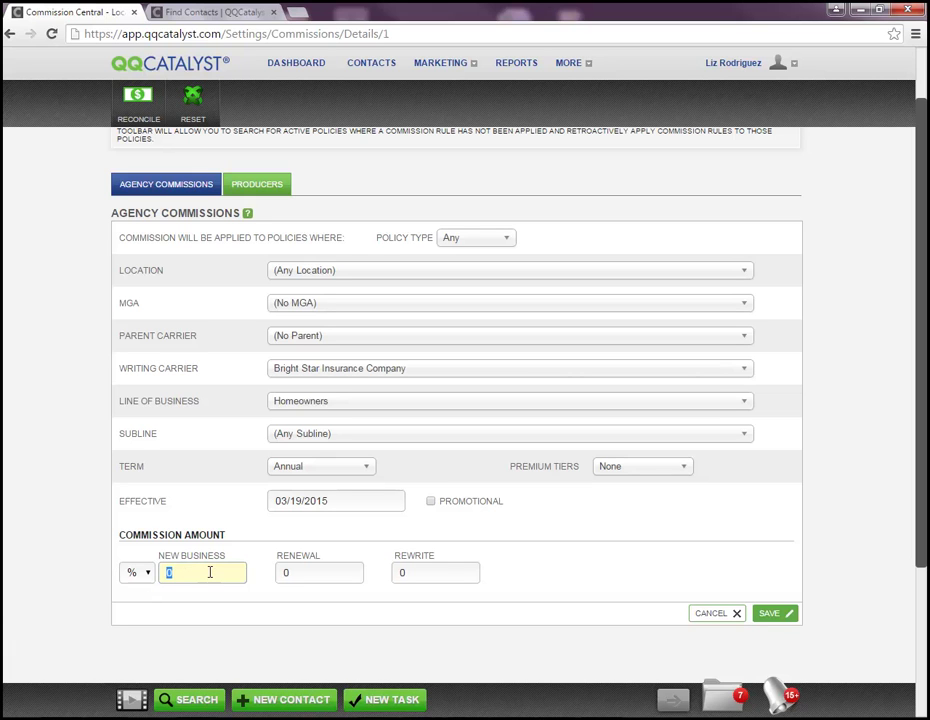
type("15")
key("Tab")
type("12")
key("Tab")
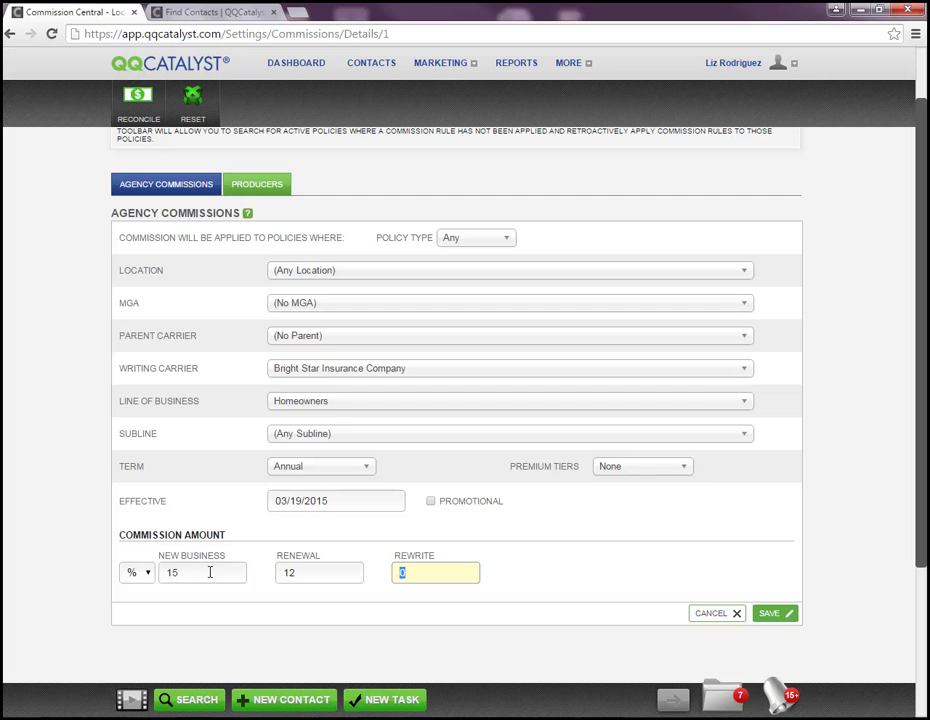
Save the Bright Star Homeowners rule and copy it into a new rule with 15/12/0 percent
left_click(772, 615)
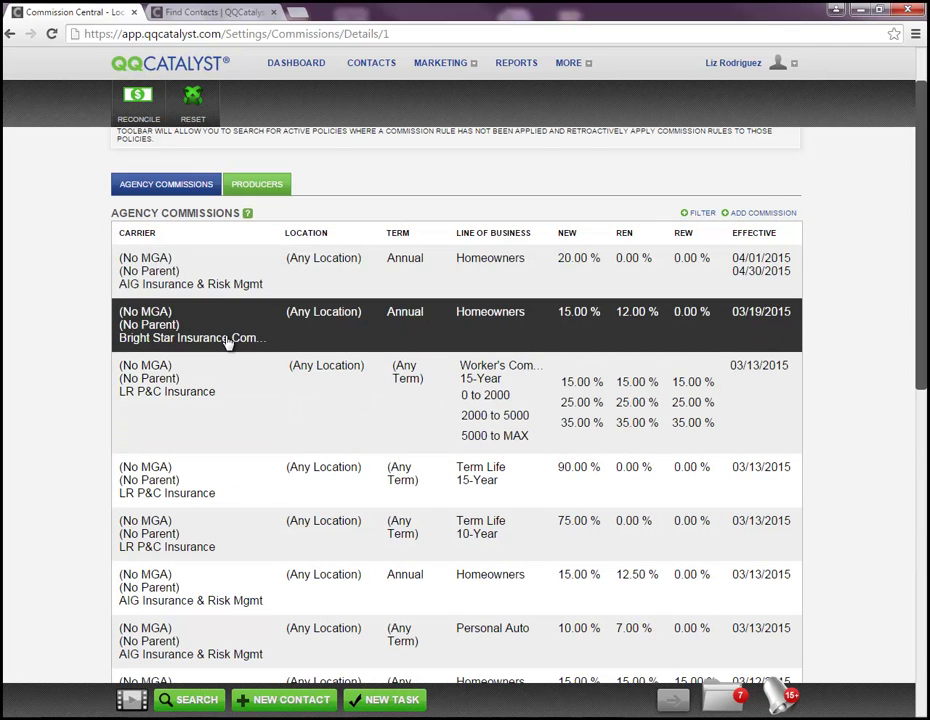
left_click(227, 337)
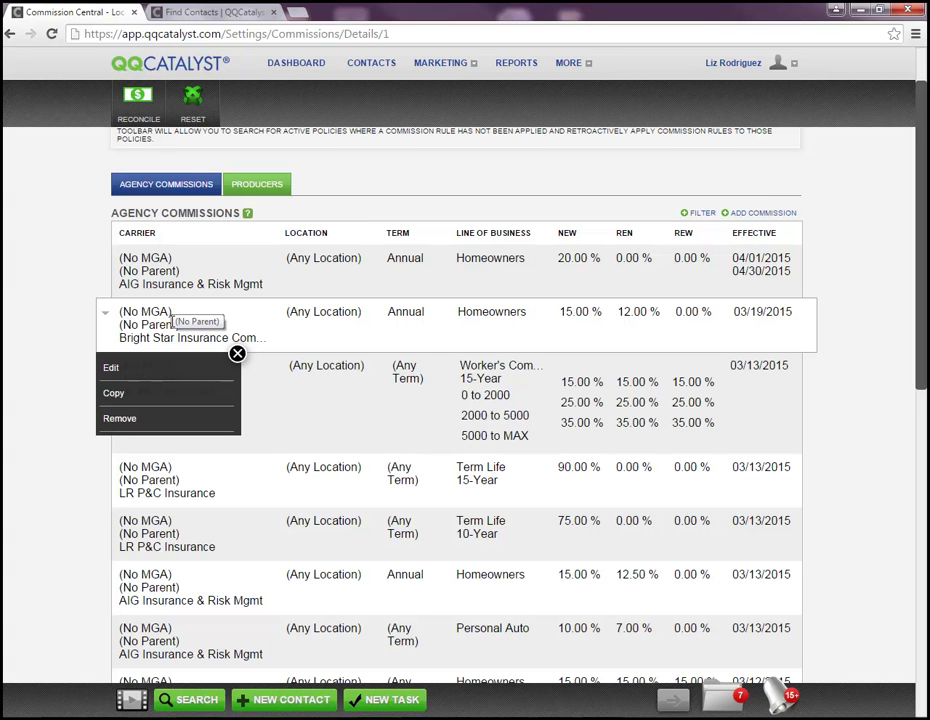
left_click(125, 398)
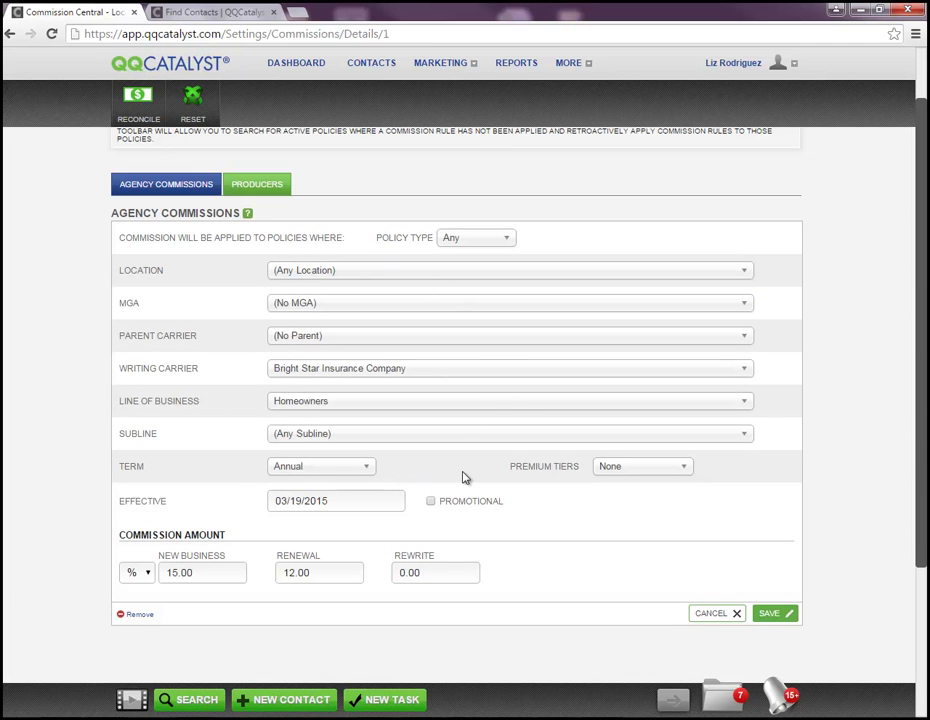
Switch the copied rule's line of business to Personal Auto using a 'per' search
left_click(339, 402)
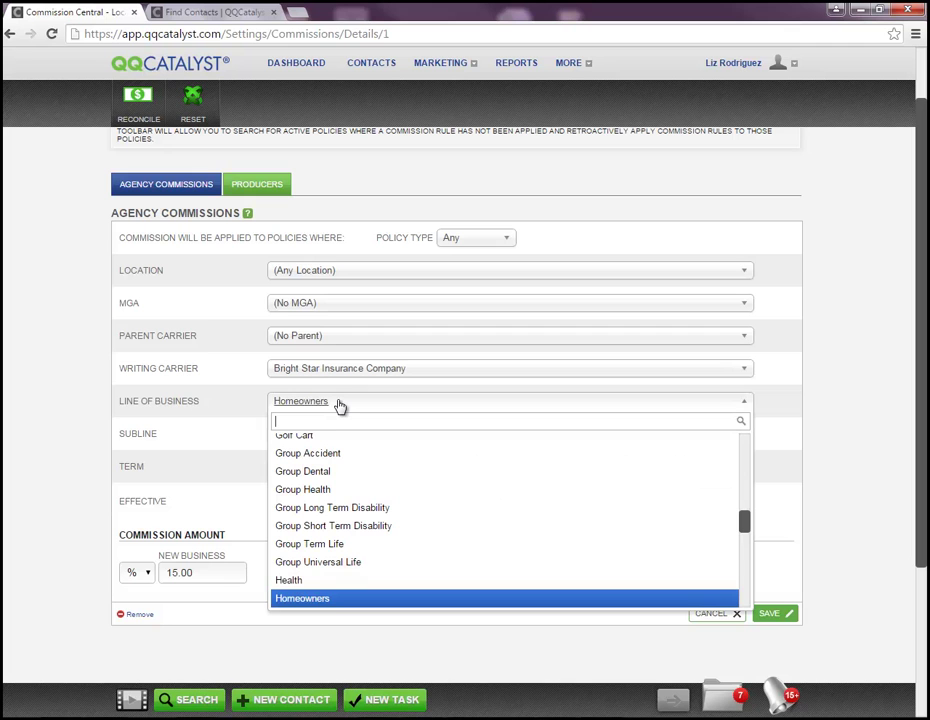
type("a")
key("BackSpace")
type("per")
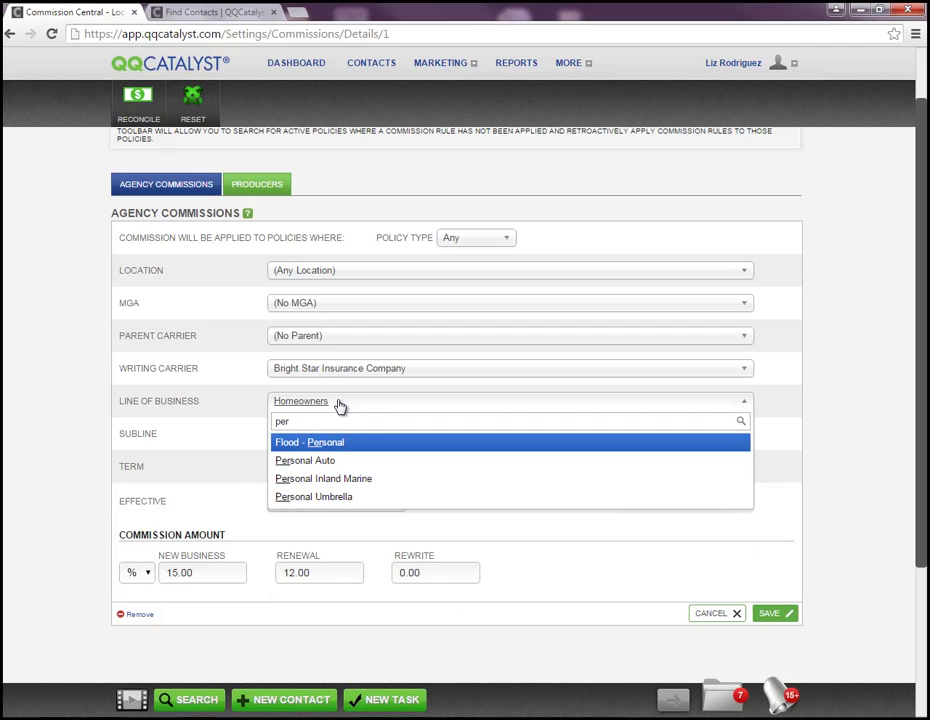
left_click(303, 462)
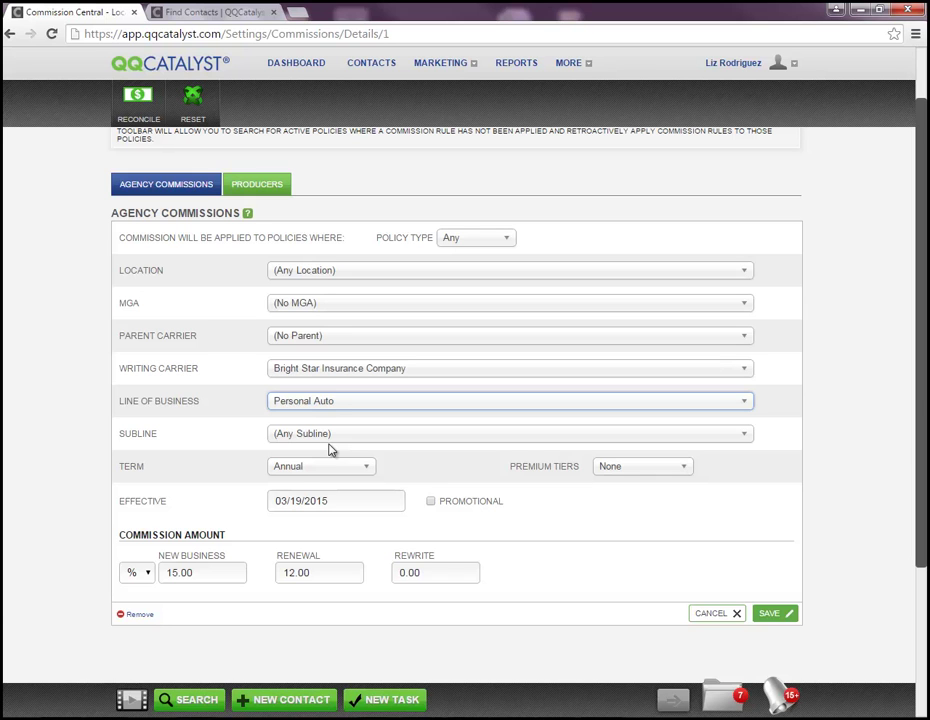
left_click(228, 570)
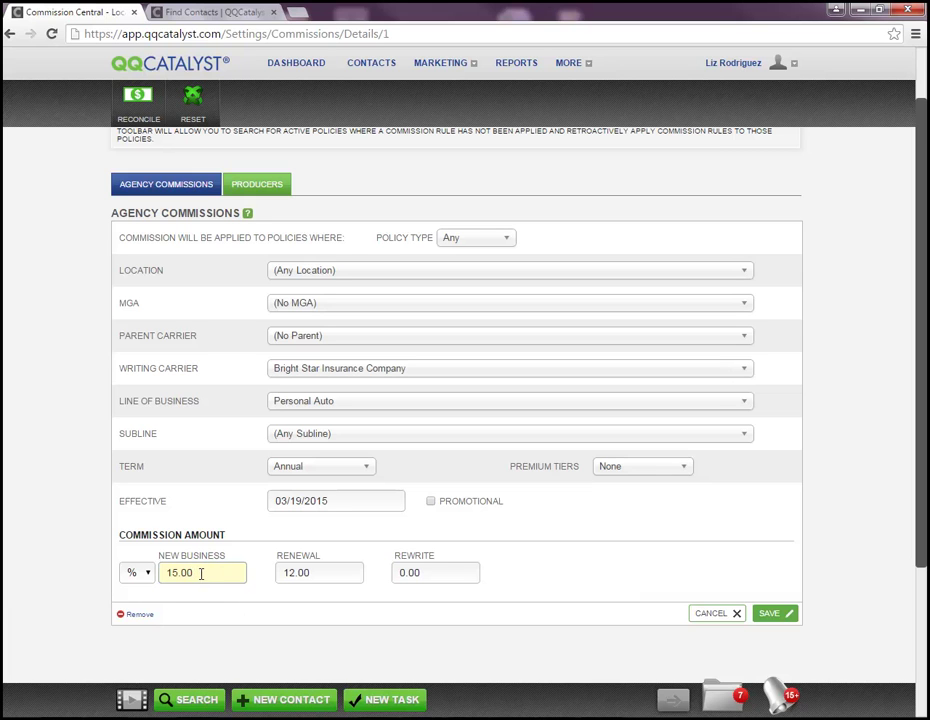
Set 10% new business, 10% renewal and 0% rewrite, and save the Personal Auto rule
left_click_drag(201, 573, 162, 575)
type("10")
key("Tab")
key("Tab")
type("0")
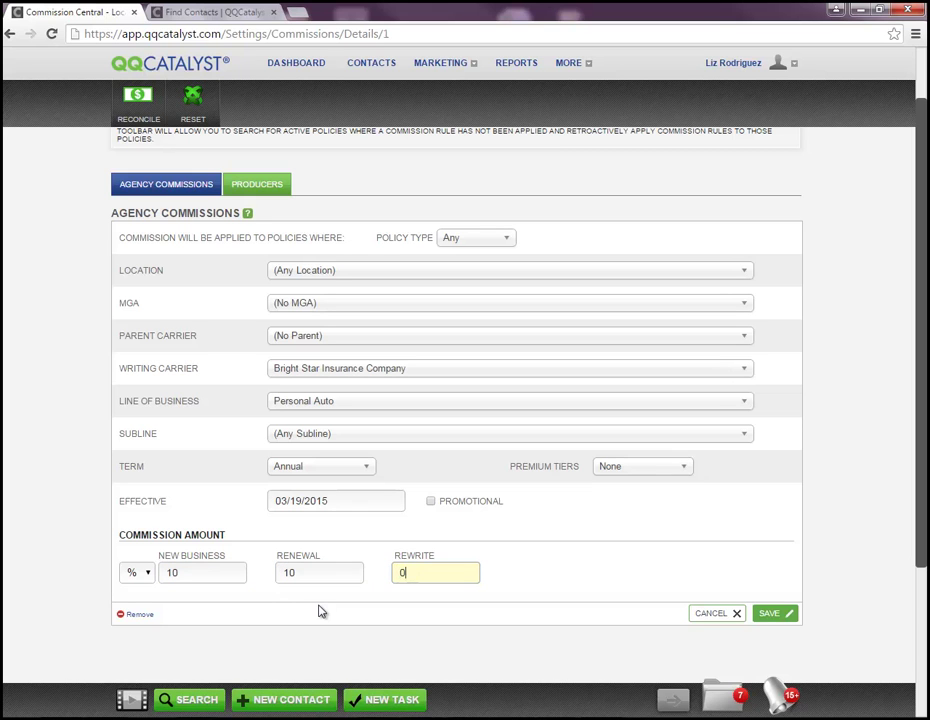
left_click(766, 616)
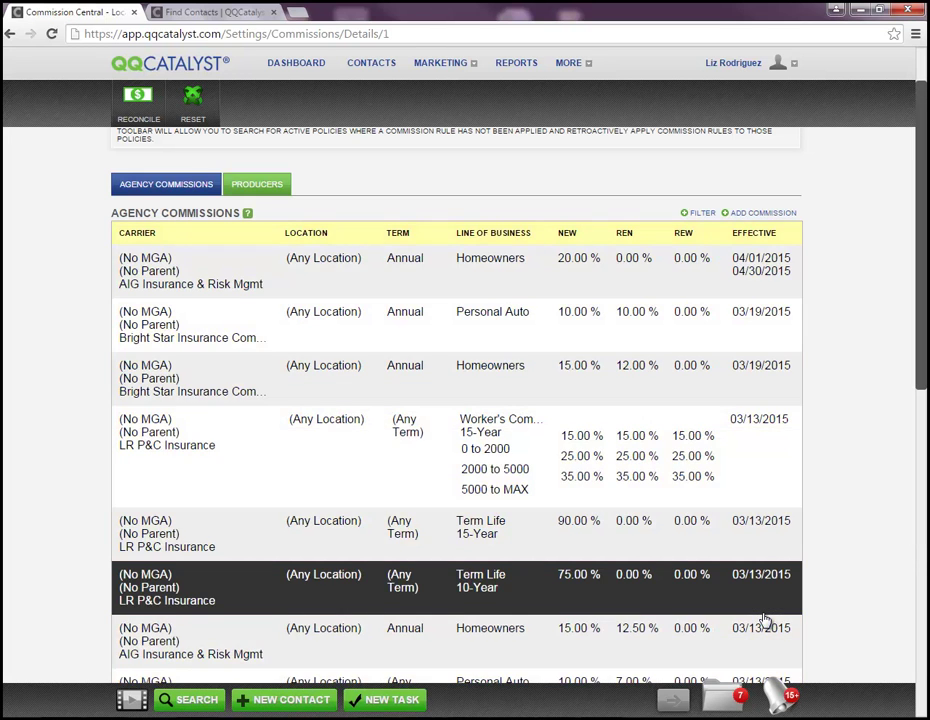
left_click(150, 325)
Copy the Bright Star Personal Auto rule and change the copy's subline to Youthful Operator
left_click(118, 394)
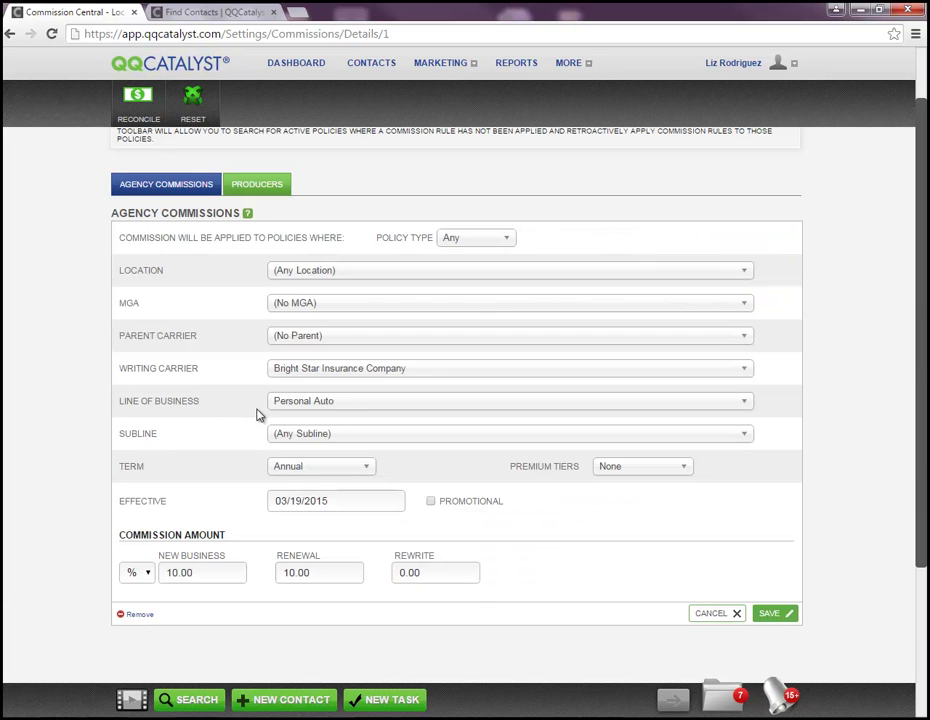
left_click(303, 435)
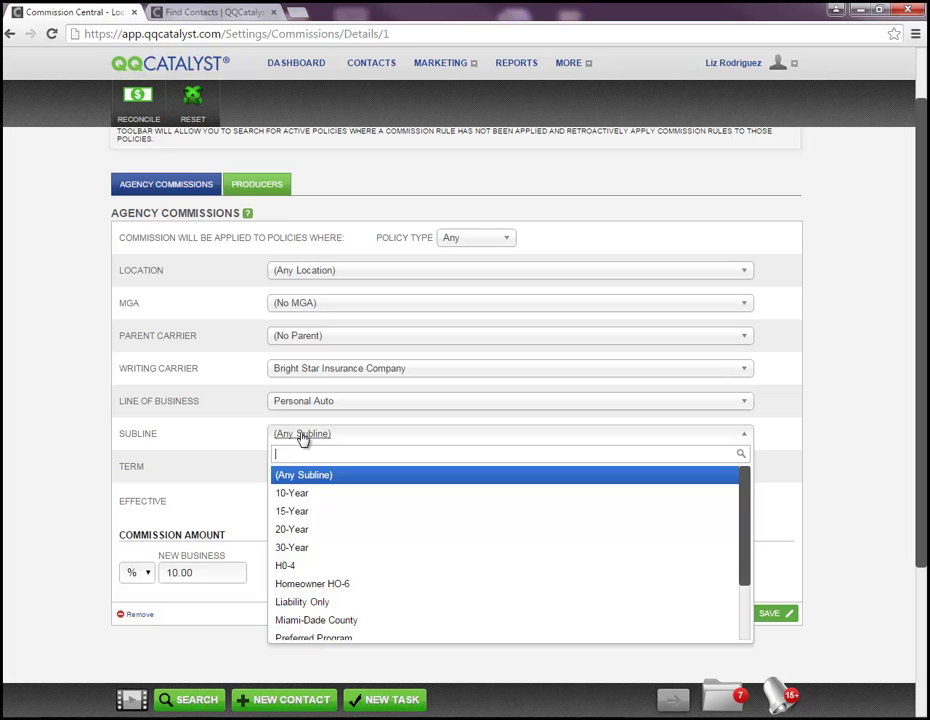
key("Down")
key("Down")
key("Down")
key("Down")
key("Down")
key("Down")
key("Down")
key("Down")
key("Down")
key("Down")
key("Down")
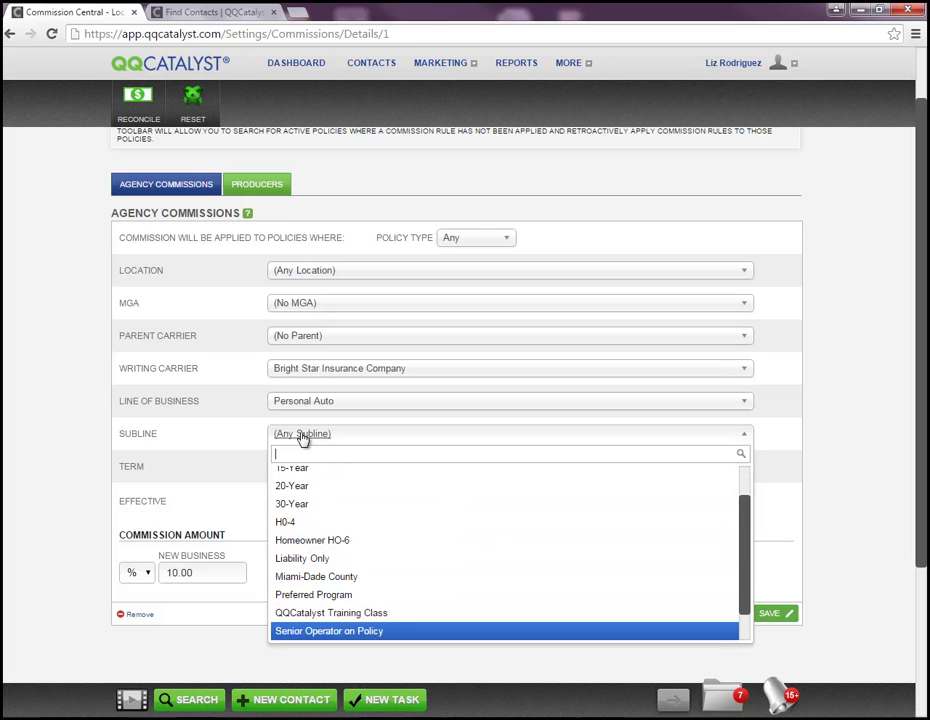
key("Down")
key("Down")
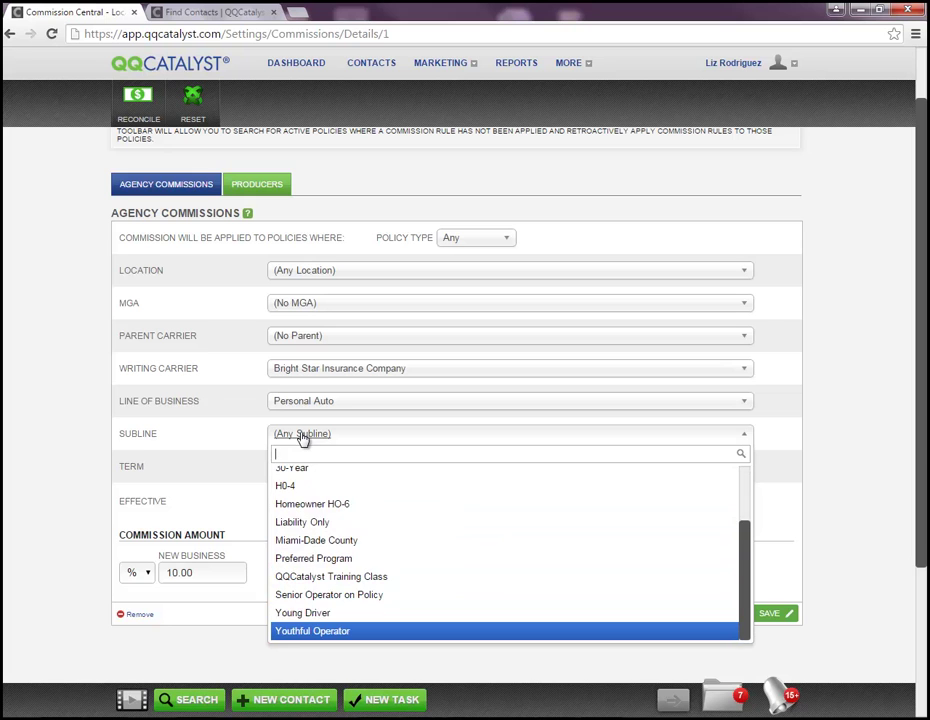
key("Return")
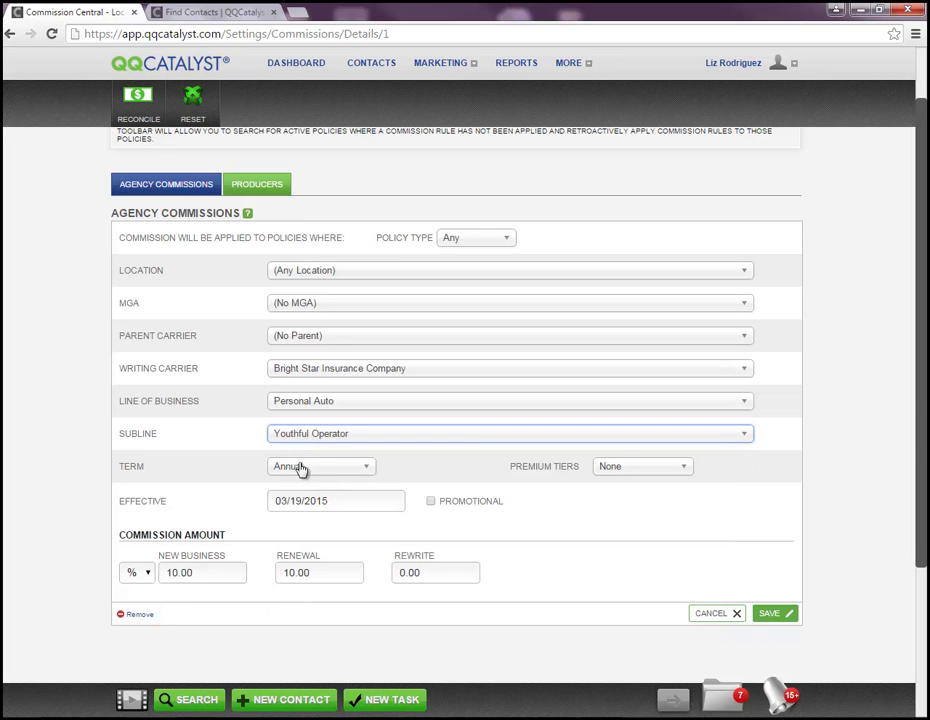
Save the Youthful Operator rule with term (Any Term), 7.0% new business, 7% renewal, 0% rewrite
left_click(310, 471)
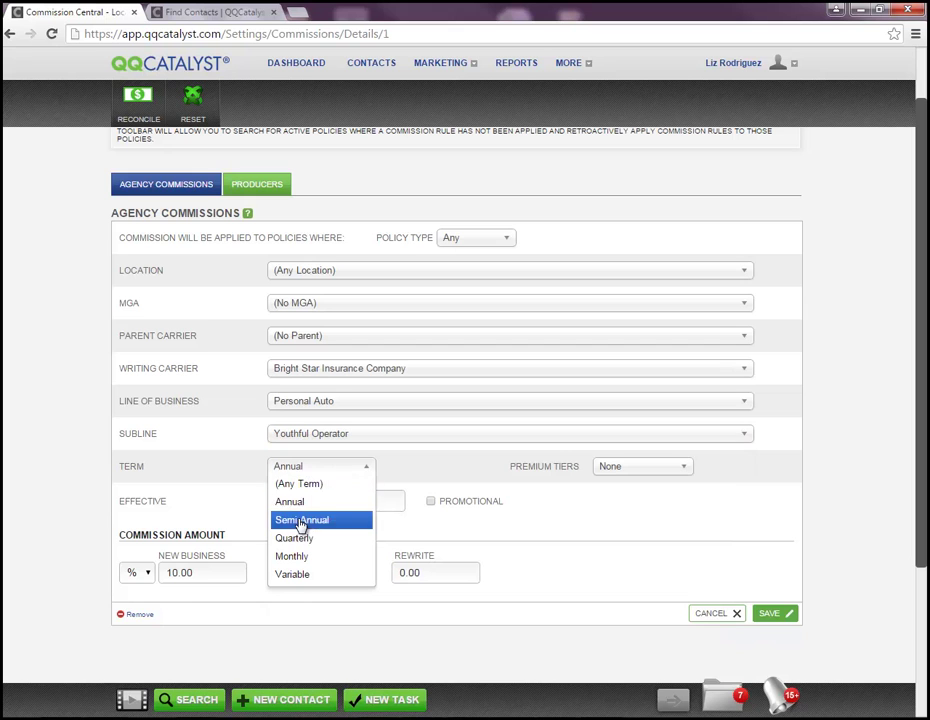
left_click(298, 488)
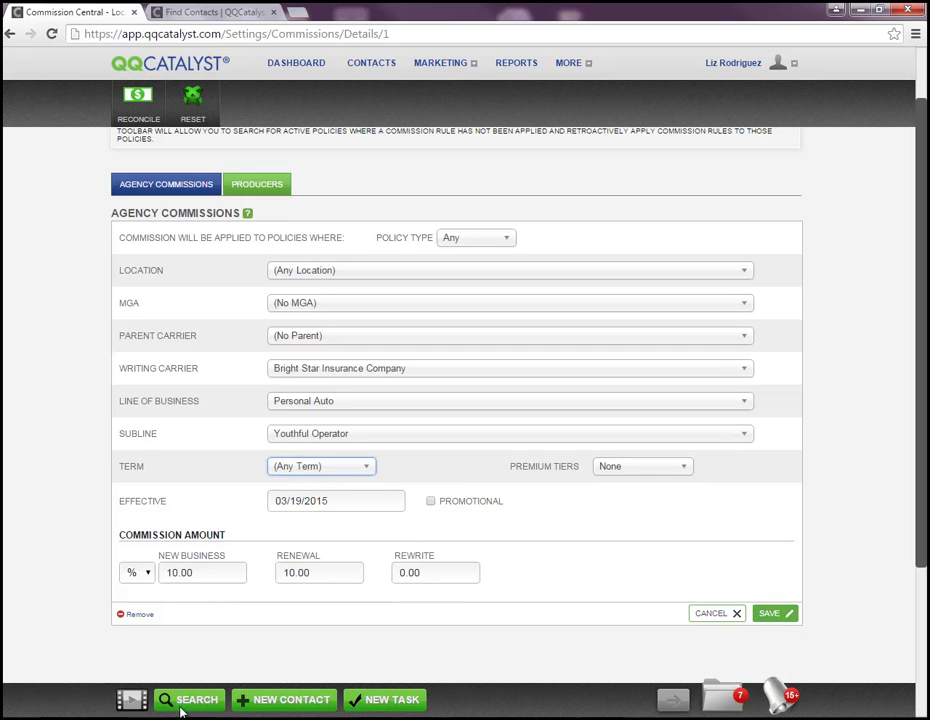
left_click_drag(214, 573, 148, 577)
type("7.0")
key("Tab")
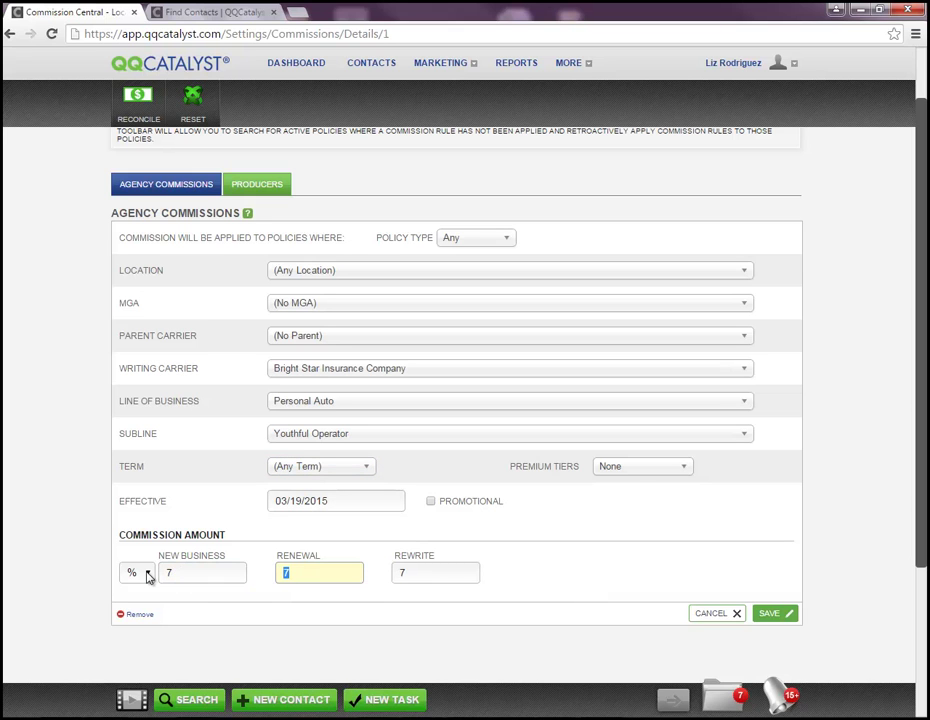
key("Tab")
type("0")
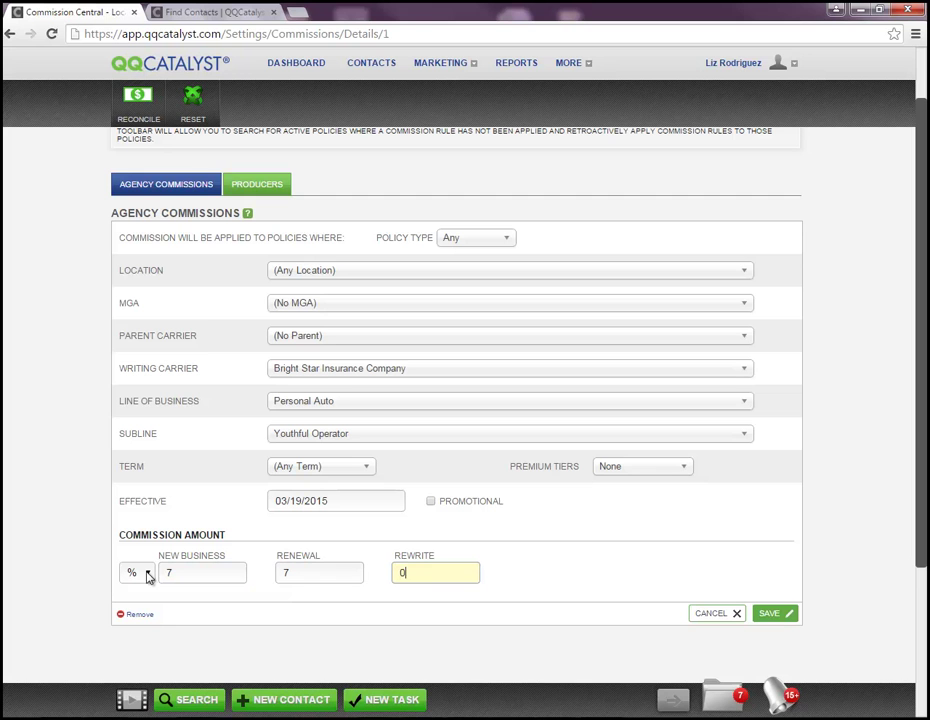
left_click(776, 613)
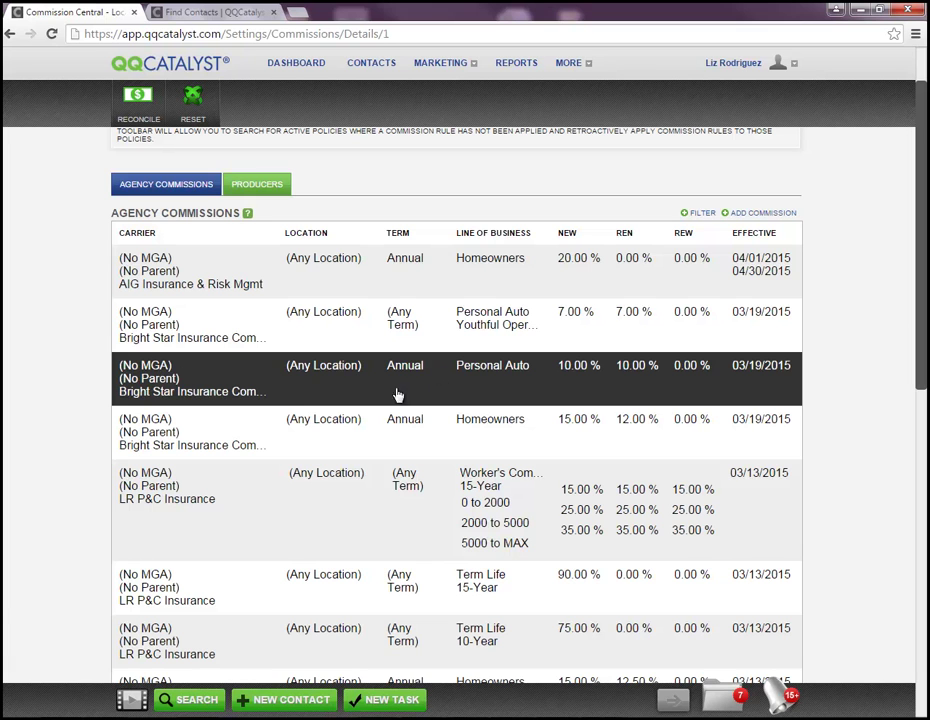
left_click(153, 388)
Edit the Bright Star Personal Auto rule's term to Semi Annual and save
left_click(109, 422)
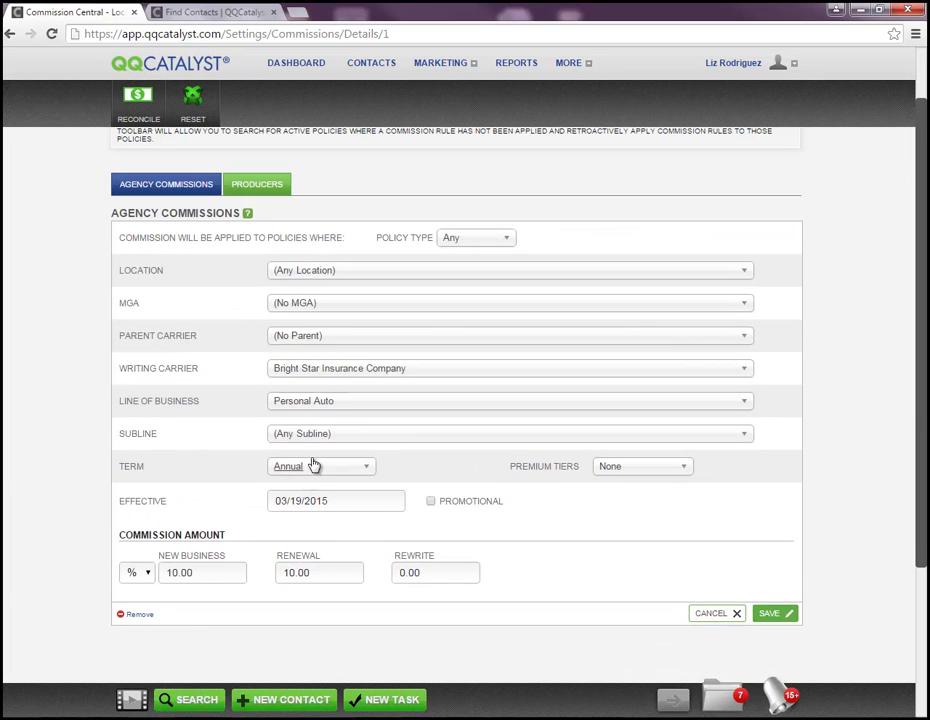
left_click(312, 468)
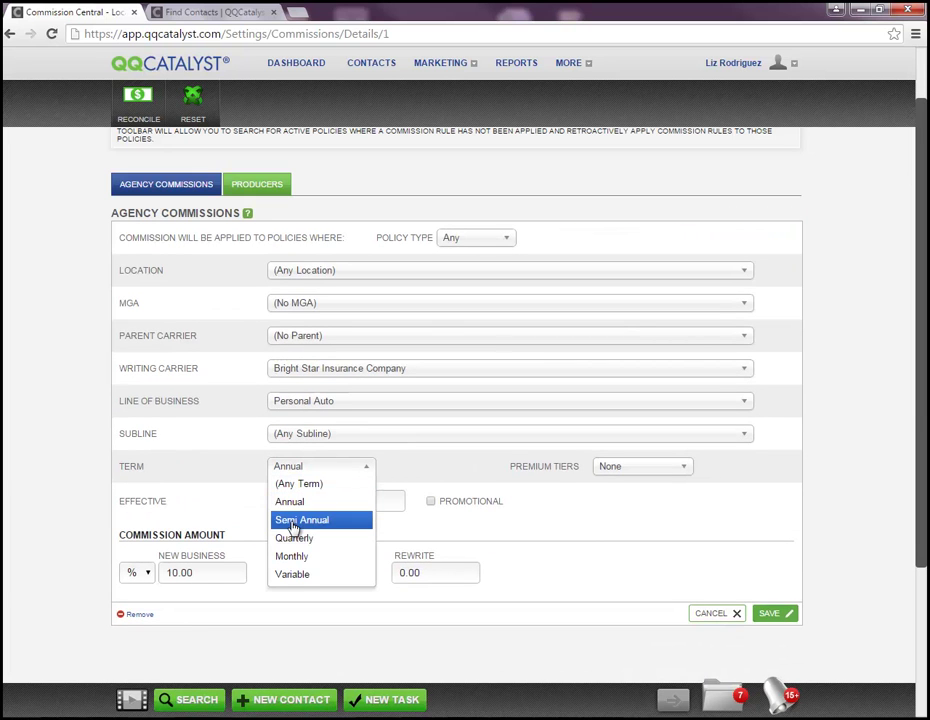
left_click(297, 520)
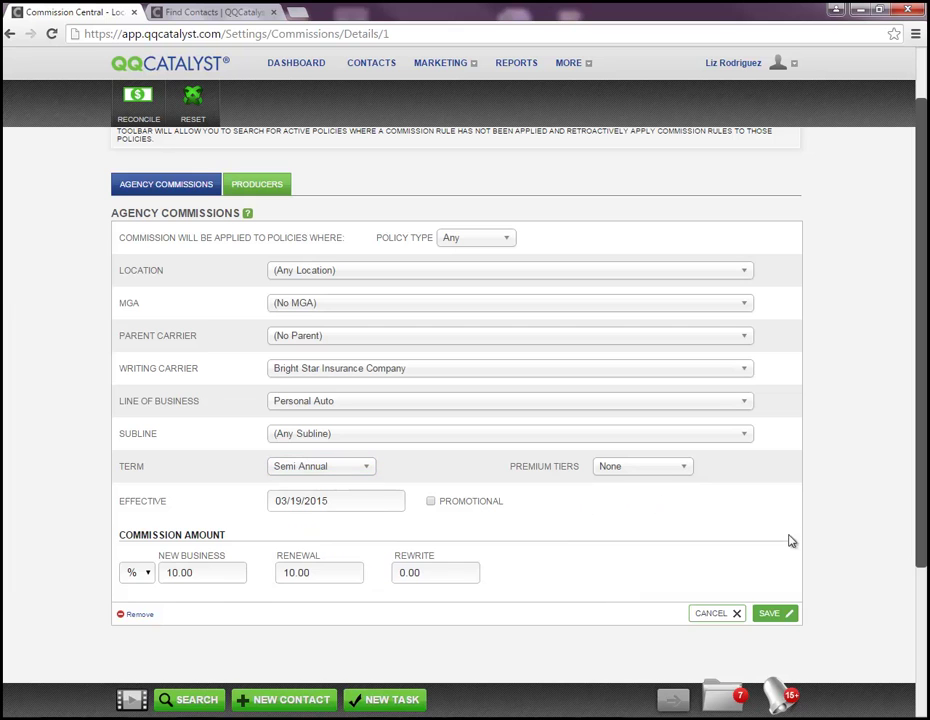
left_click(775, 614)
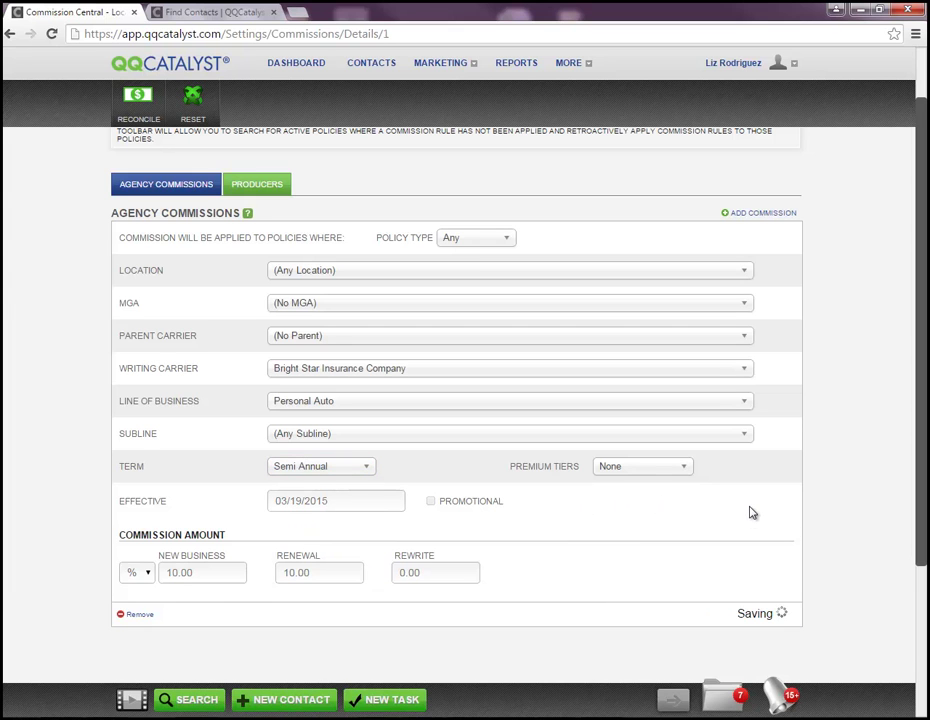